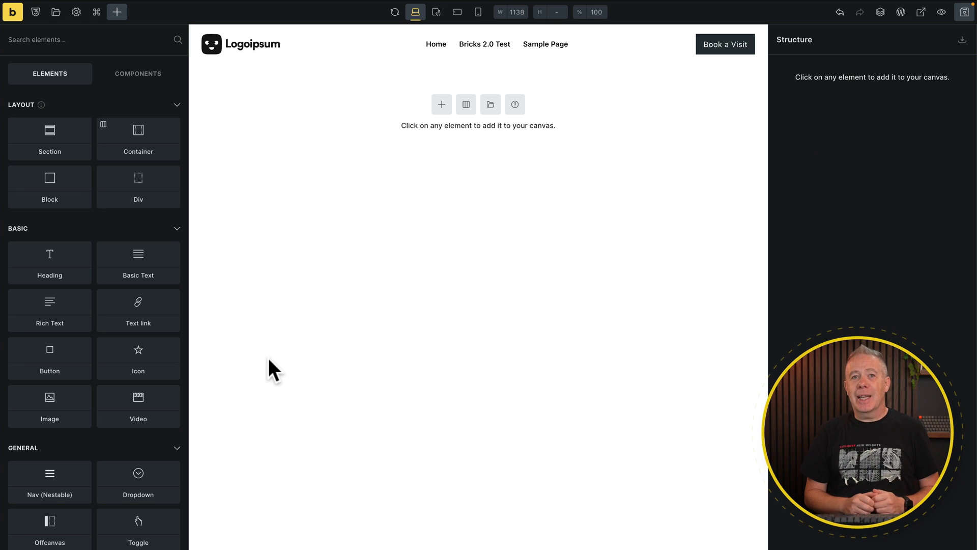
# Open the Bricks command palette in Builder scope with Cmd+K
pyautogui.press('super+k')
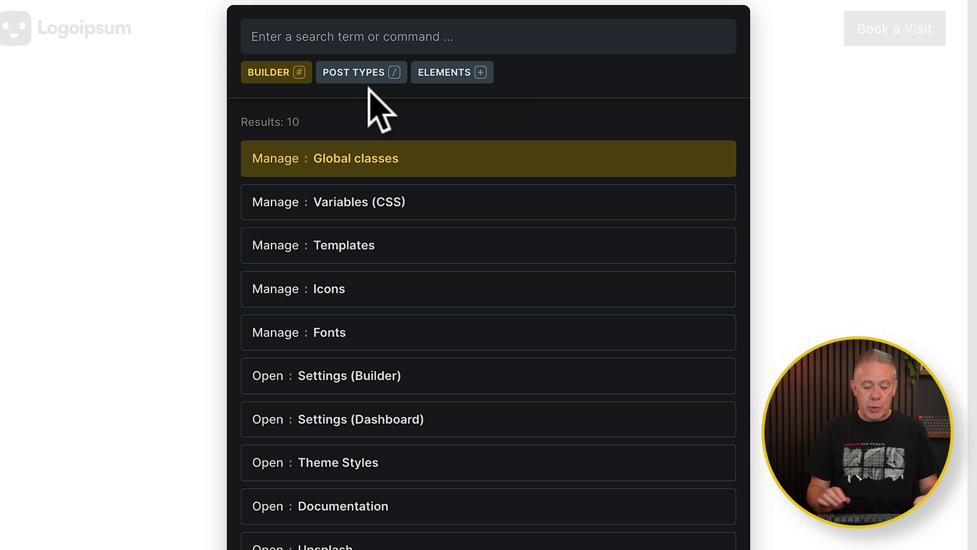
# Switch the palette to Elements, then enter the /13 post-type query to list templates and pages
pyautogui.press('+')
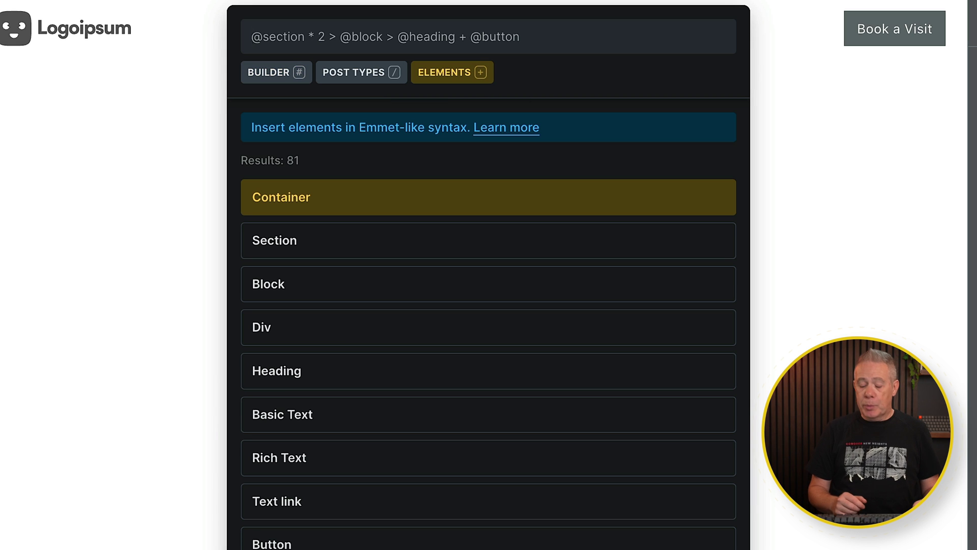
pyautogui.write('/')
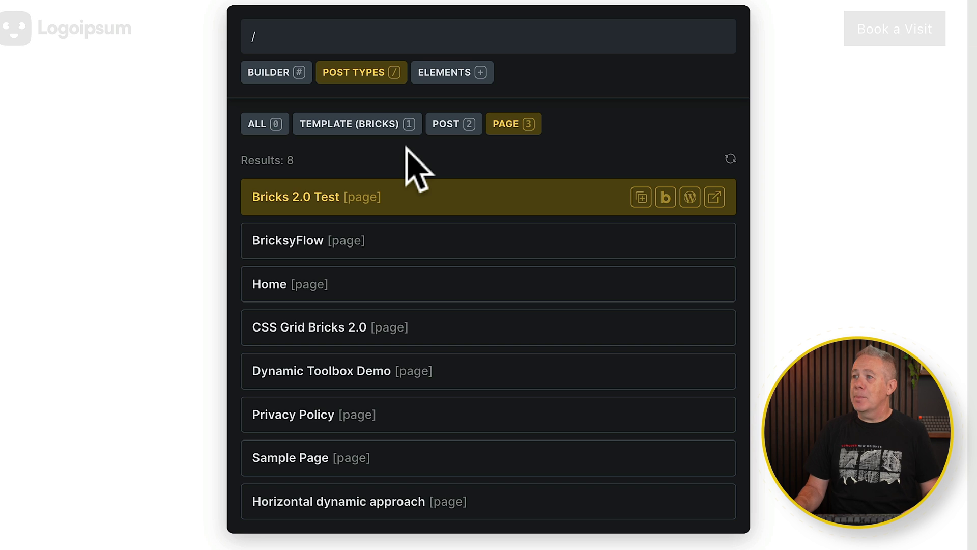
pyautogui.write('1')
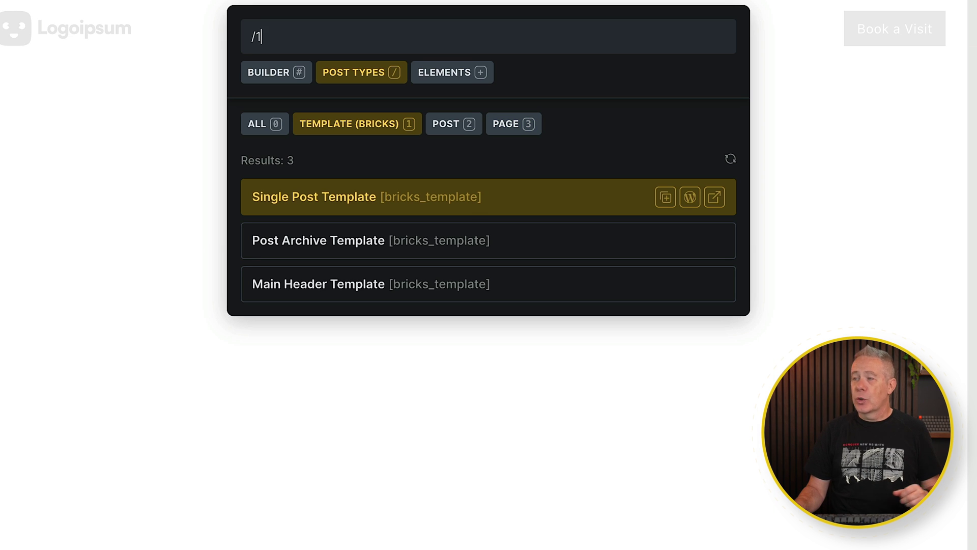
pyautogui.write('3')
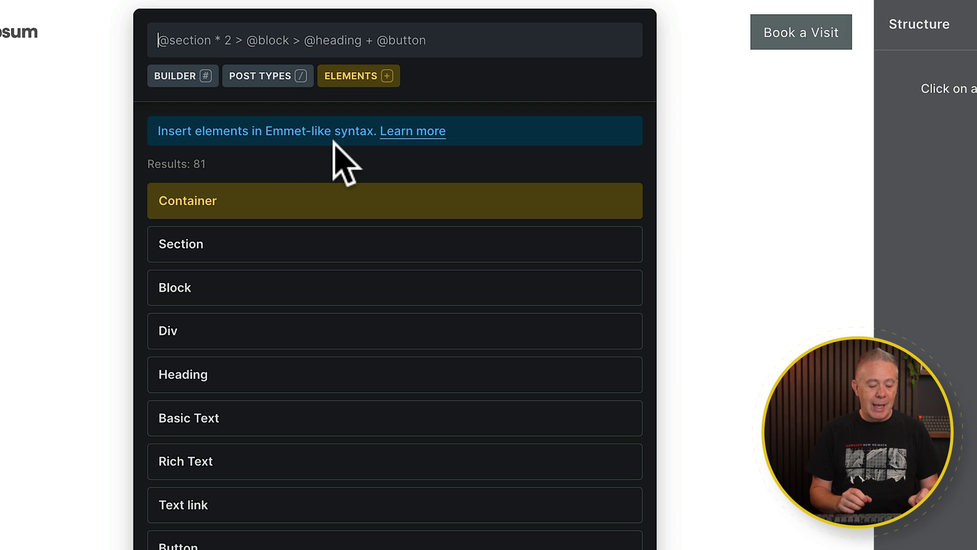
pyautogui.write('@')
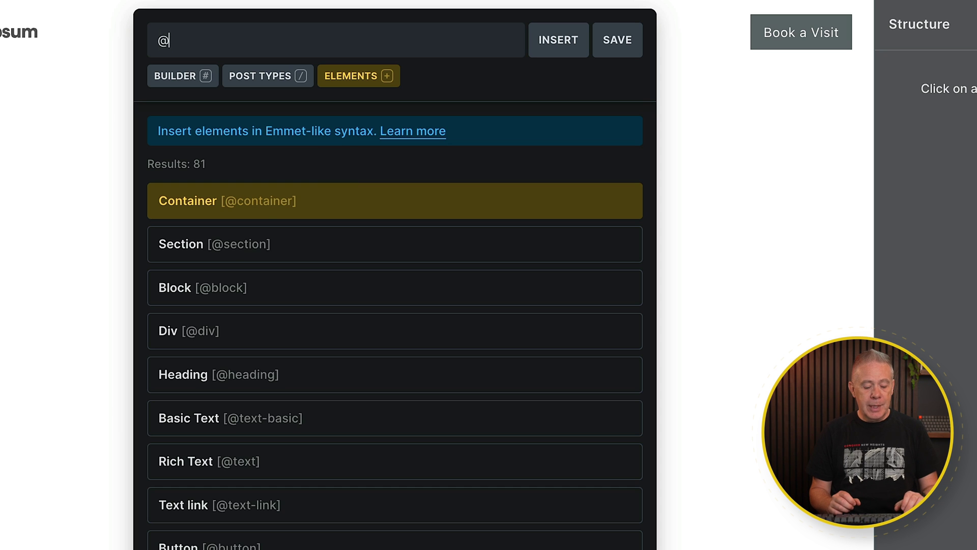
pyautogui.write('section')
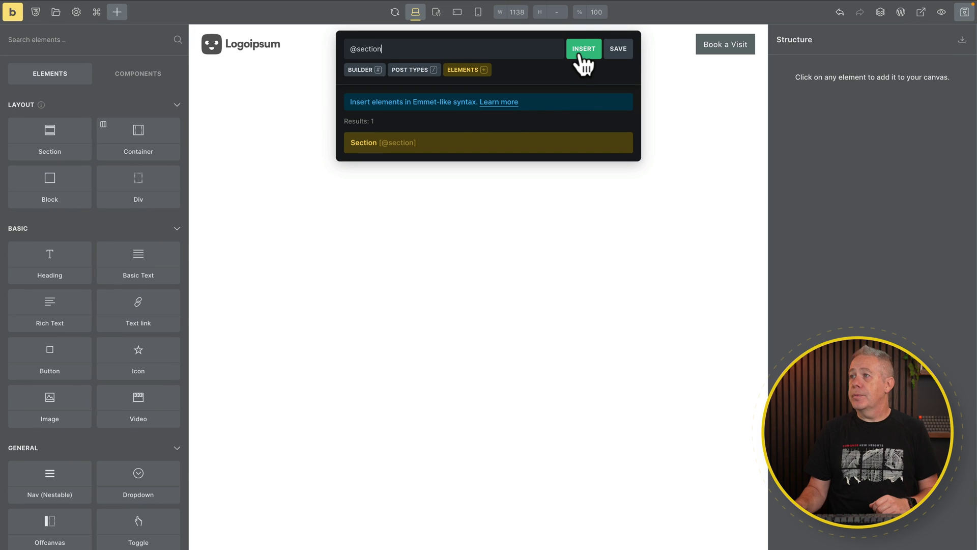
pyautogui.click(581, 53)
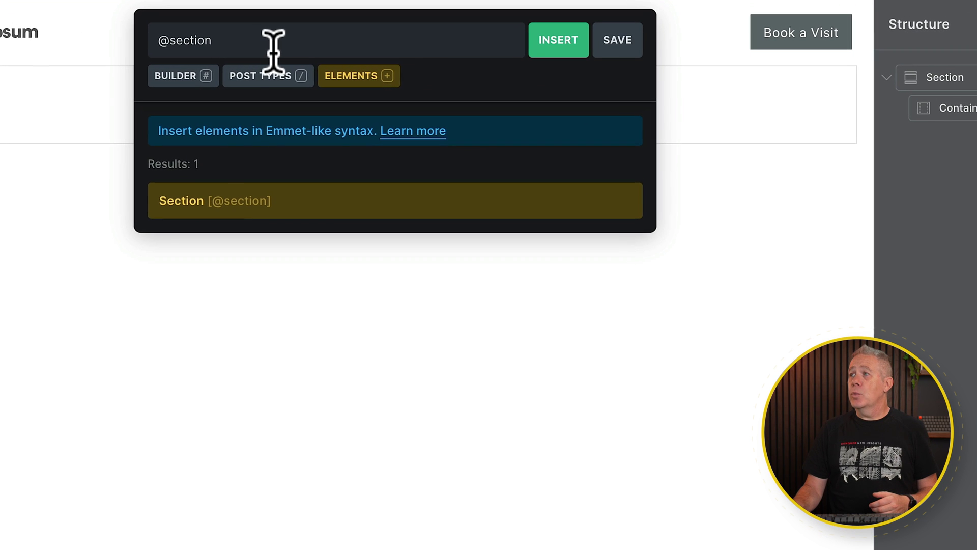
pyautogui.click(274, 47)
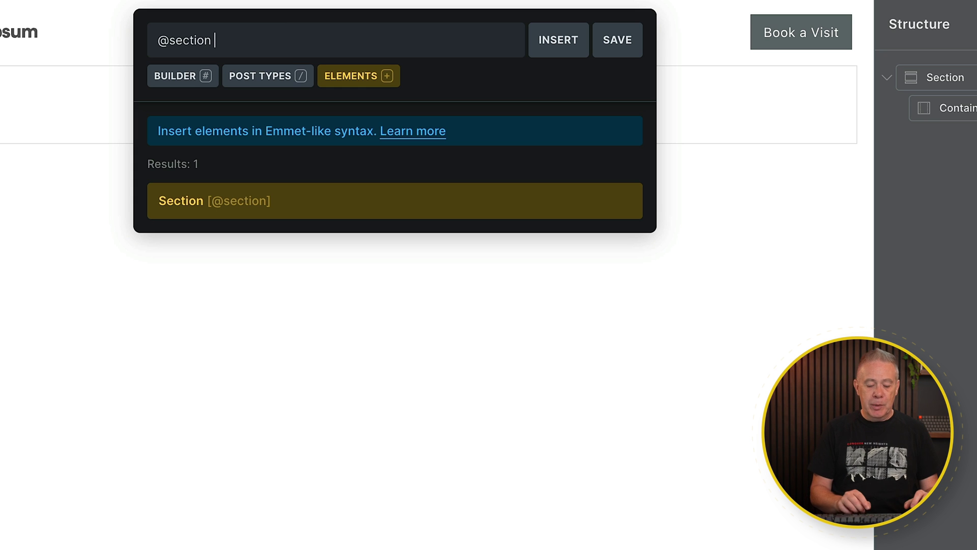
pyautogui.write('*2')
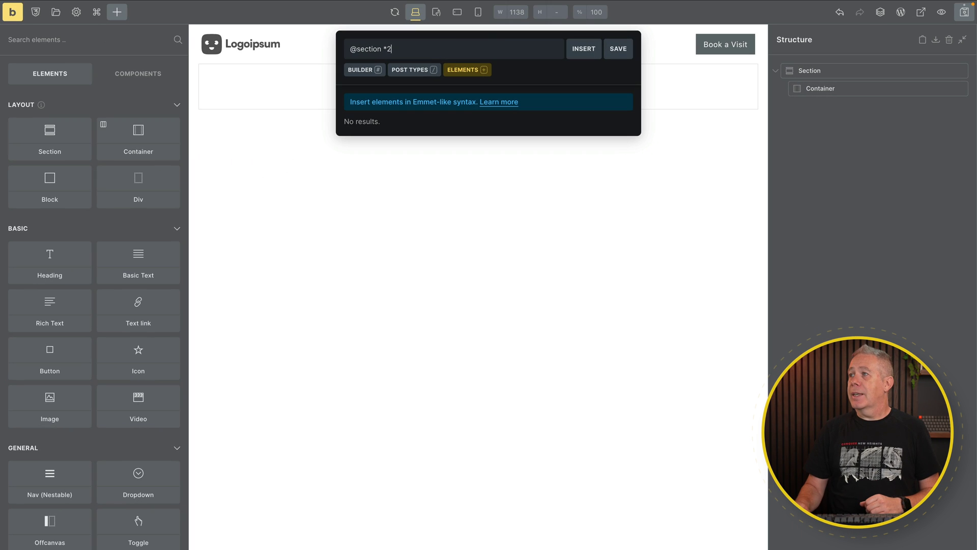
pyautogui.click(583, 50)
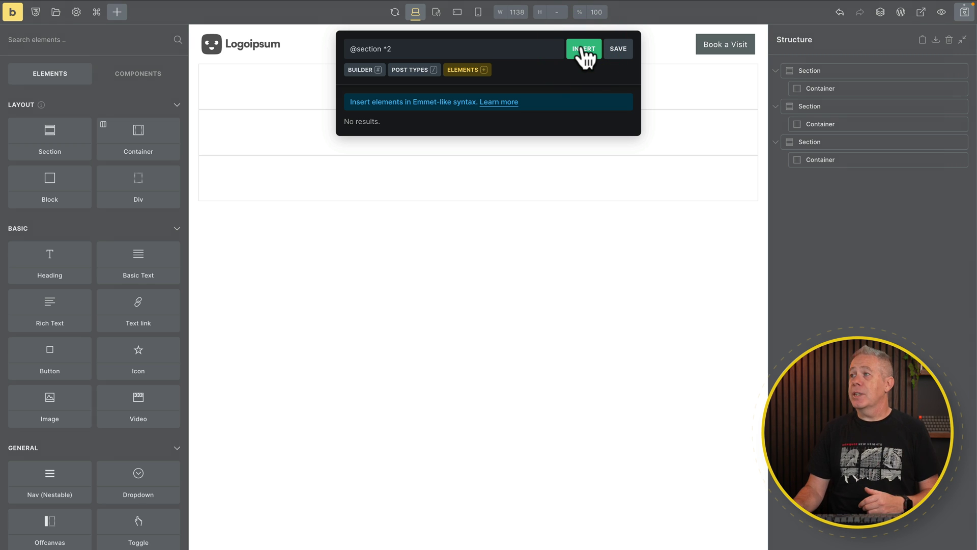
# Close the palette, delete all page elements, and reopen the palette with Ctrl+K
pyautogui.click(675, 239)
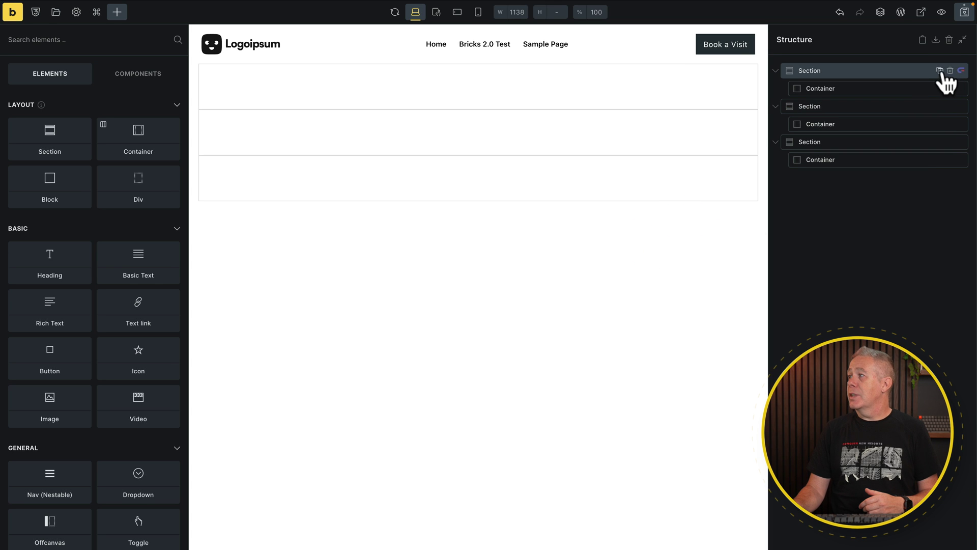
pyautogui.click(949, 39)
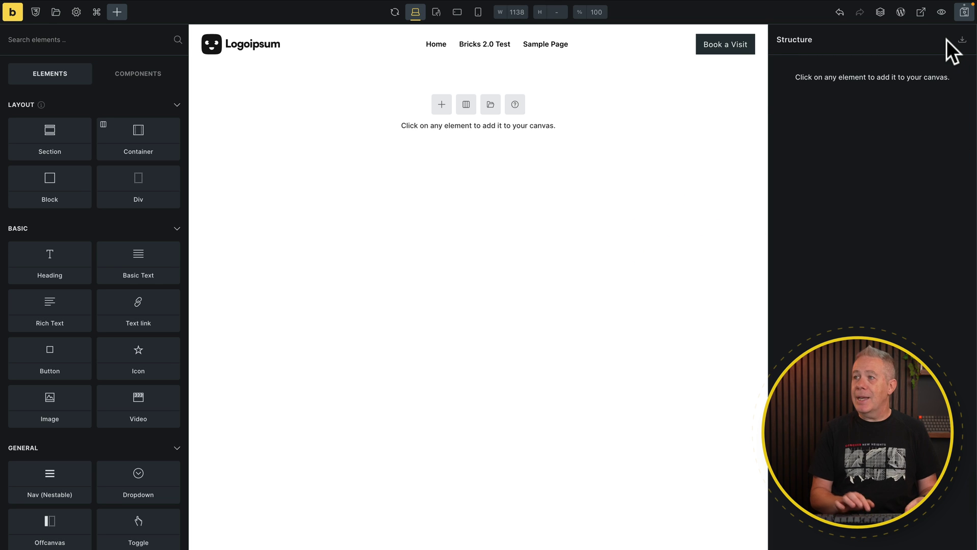
pyautogui.hotkey('ctrl', 'k')
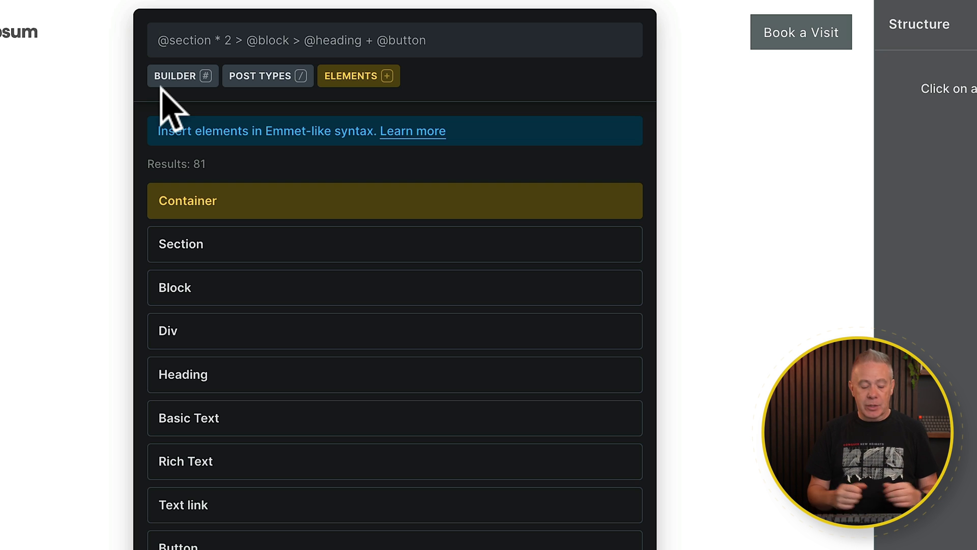
pyautogui.write('@')
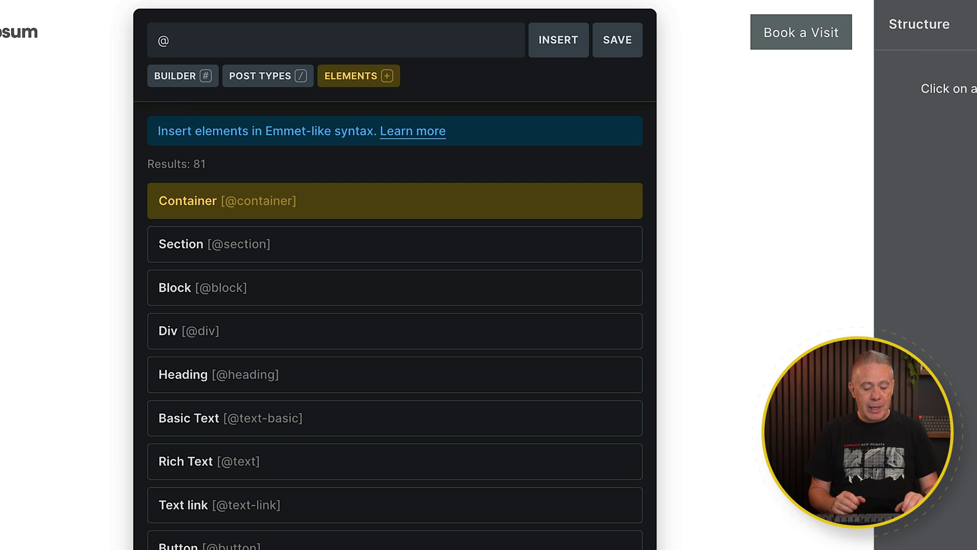
pyautogui.write('section')
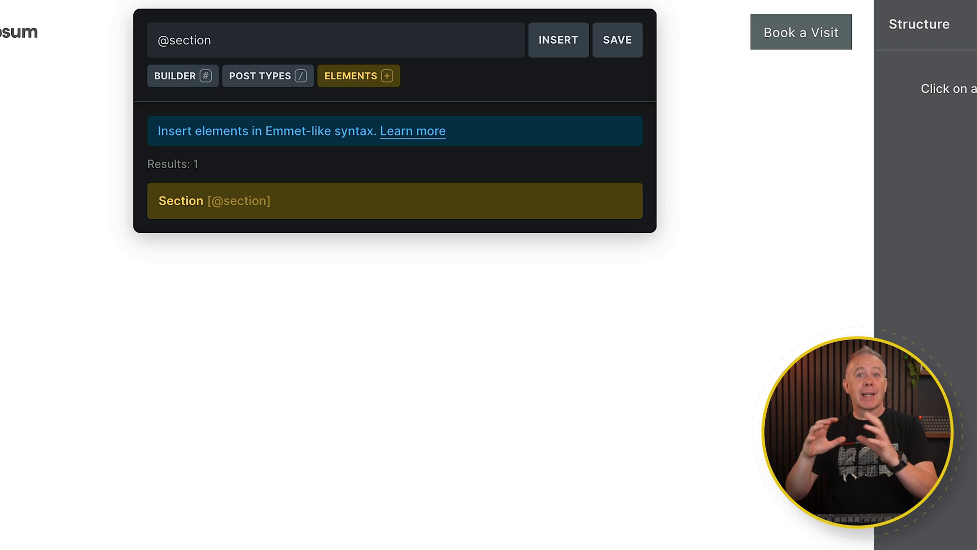
pyautogui.write(' > @')
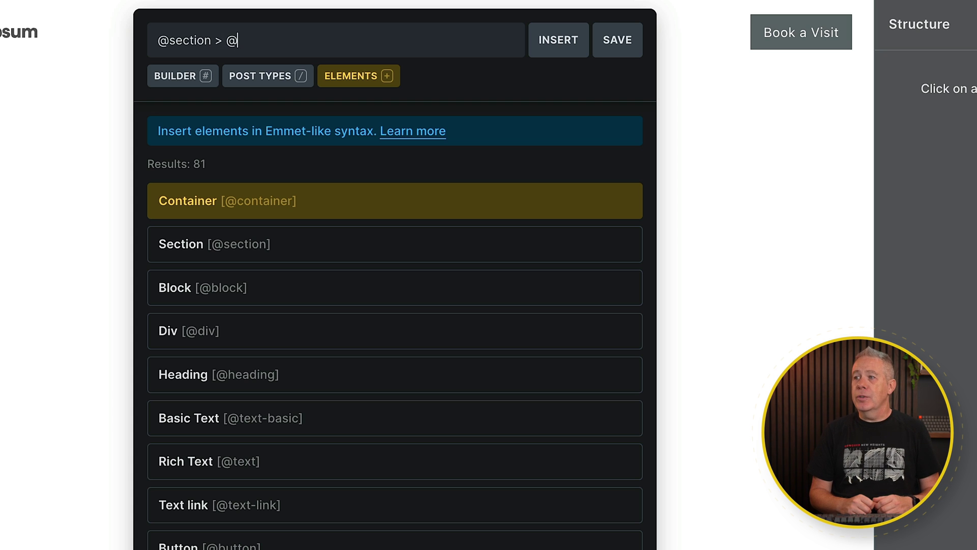
pyautogui.write('heading')
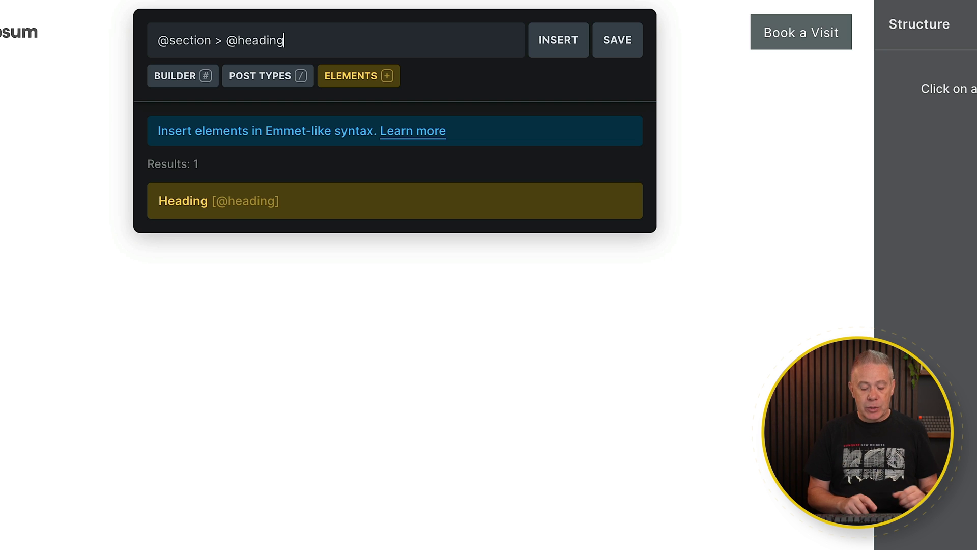
pyautogui.write(' +')
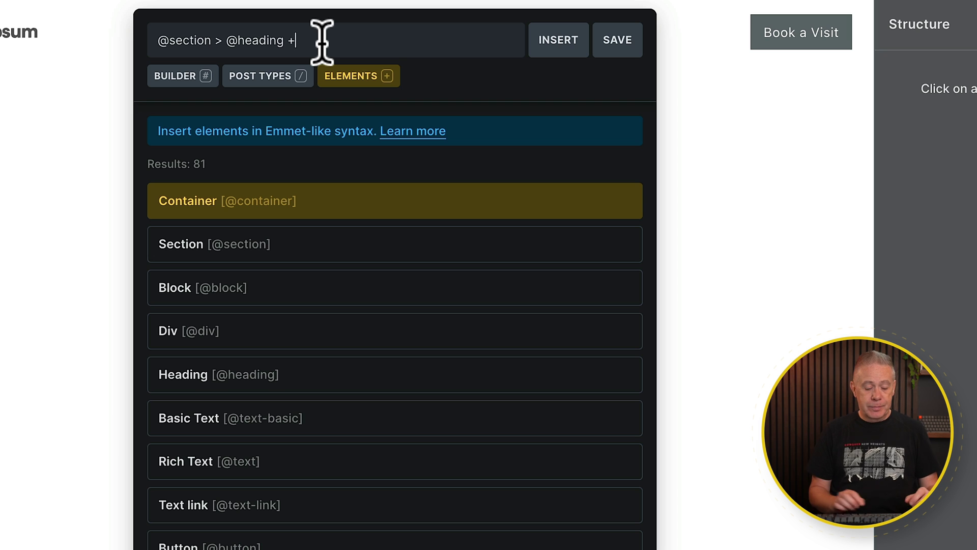
pyautogui.write('@rich')
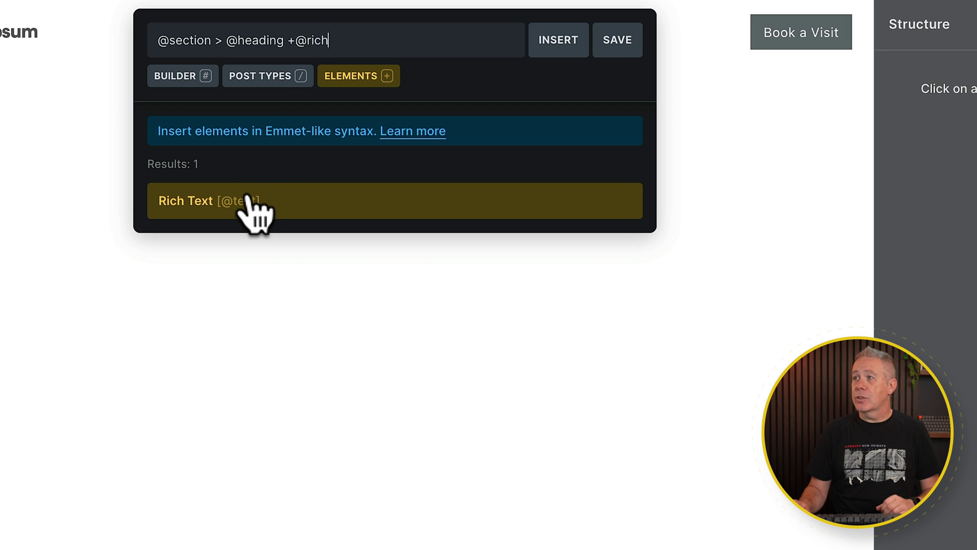
pyautogui.press('BackSpace')
pyautogui.press('BackSpace')
pyautogui.press('BackSpace')
pyautogui.press('BackSpace')
pyautogui.write('text')
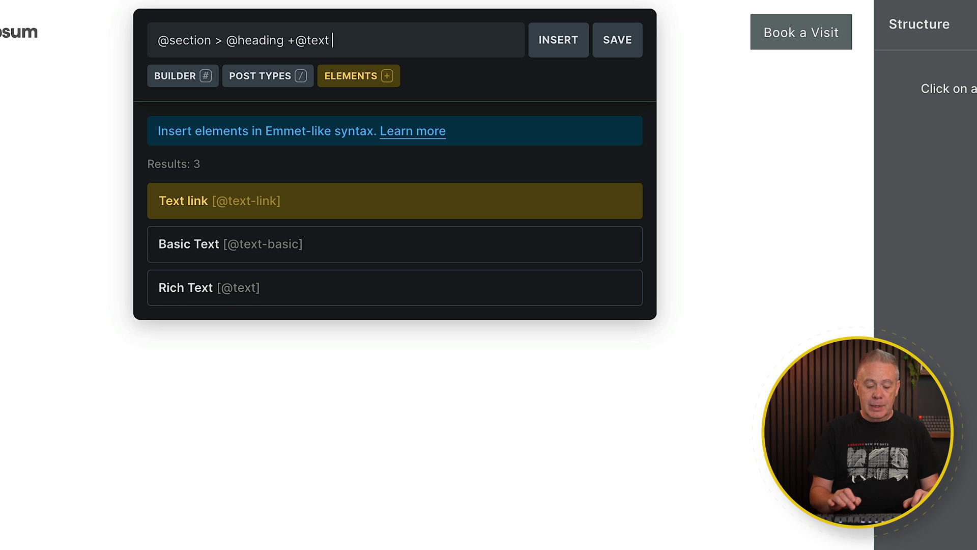
pyautogui.write(' +b')
pyautogui.press('BackSpace')
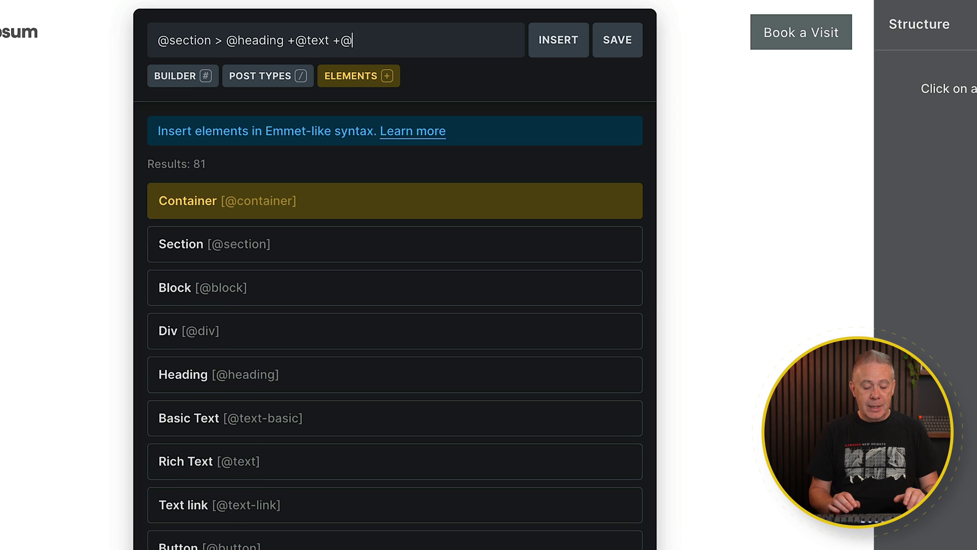
pyautogui.write('@button')
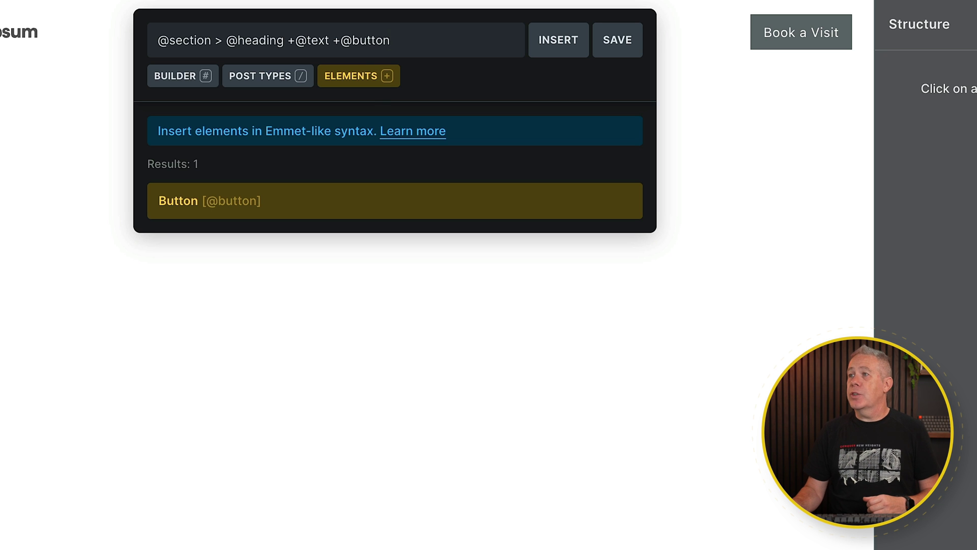
pyautogui.moveTo(399, 44); pyautogui.dragTo(154, 36)
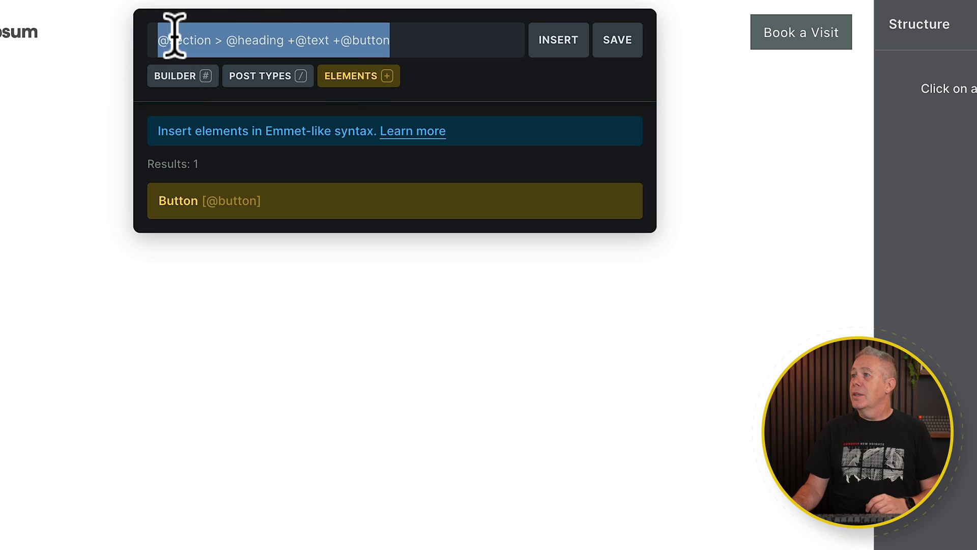
pyautogui.click(563, 45)
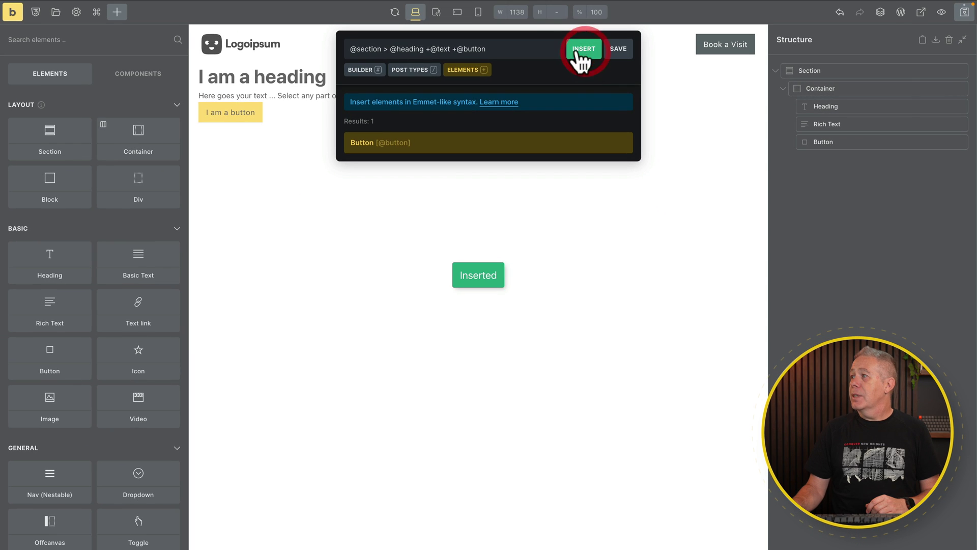
# Dismiss the palette to reveal the inserted heading, rich text and button on the canvas
pyautogui.click(730, 229)
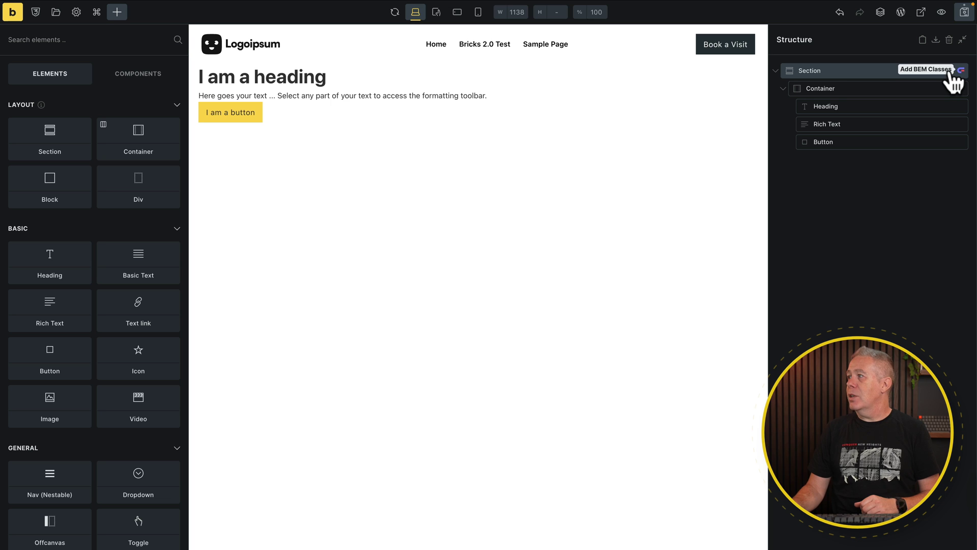
pyautogui.click(949, 72)
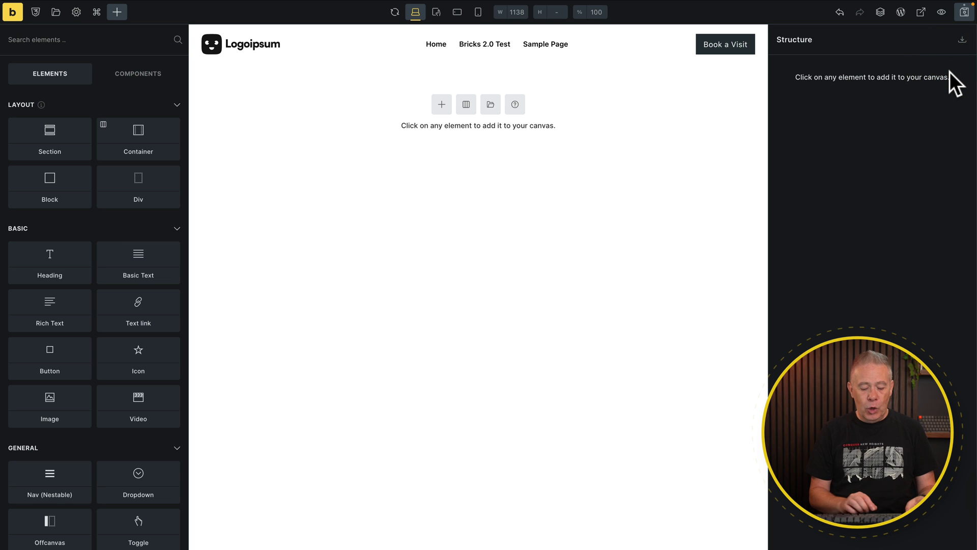
pyautogui.hotkey('ctrl', 'k')
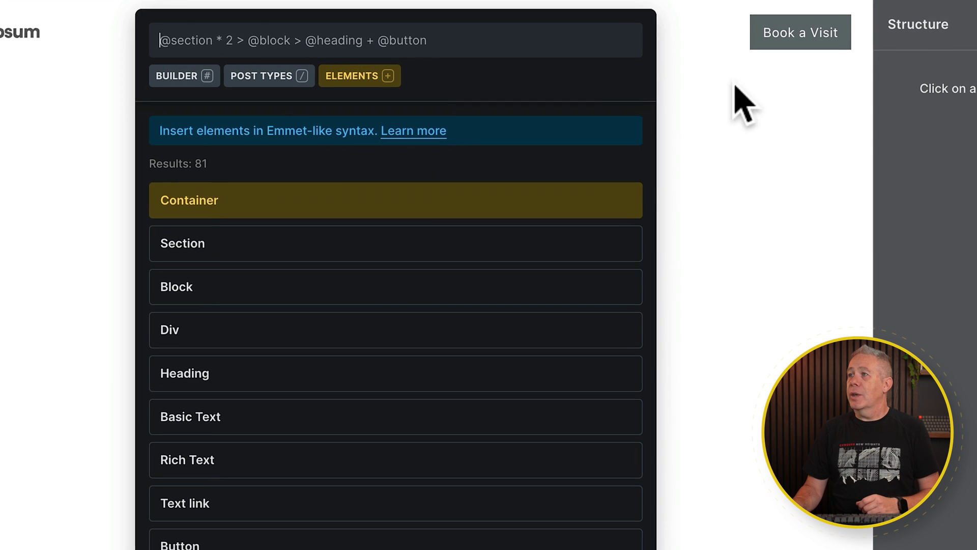
pyautogui.write('@section > @heading +@text +@button')
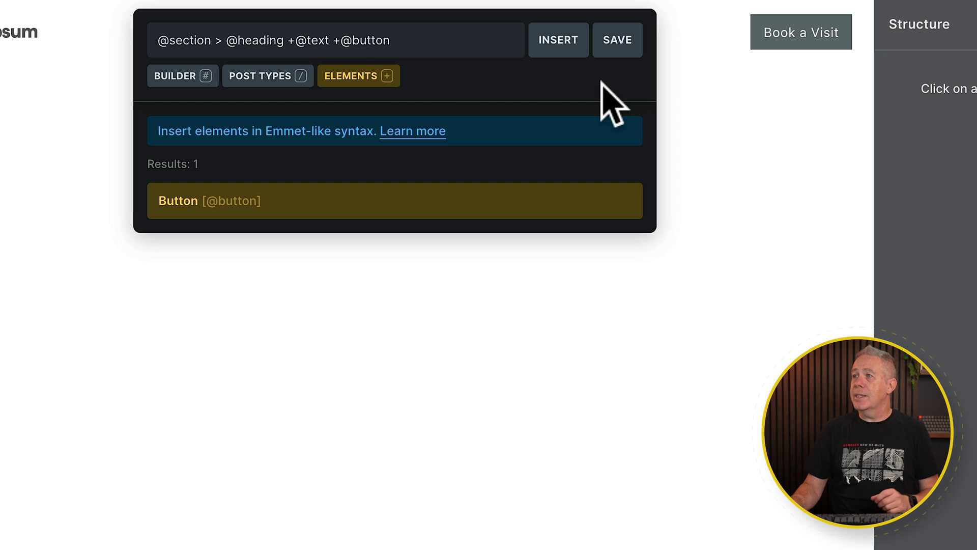
pyautogui.click(206, 41)
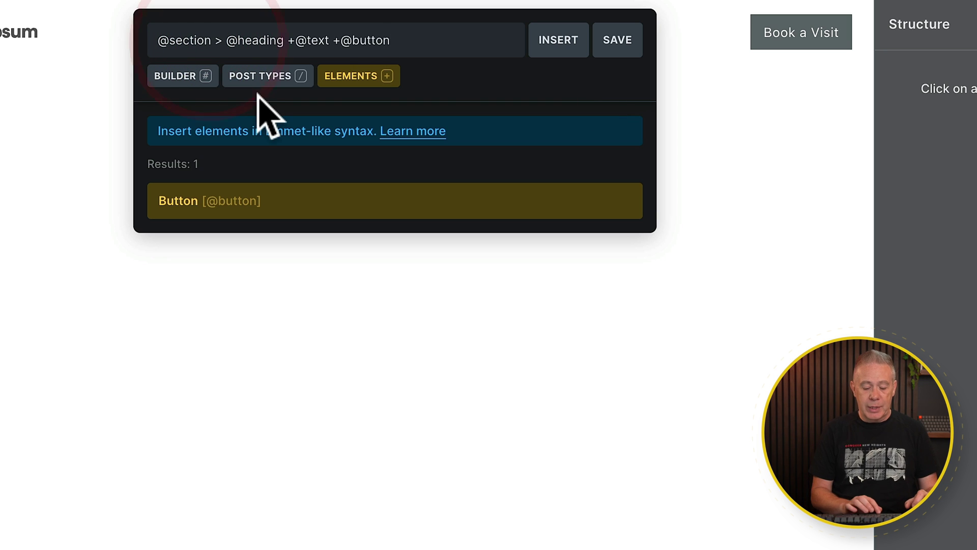
pyautogui.write('*2')
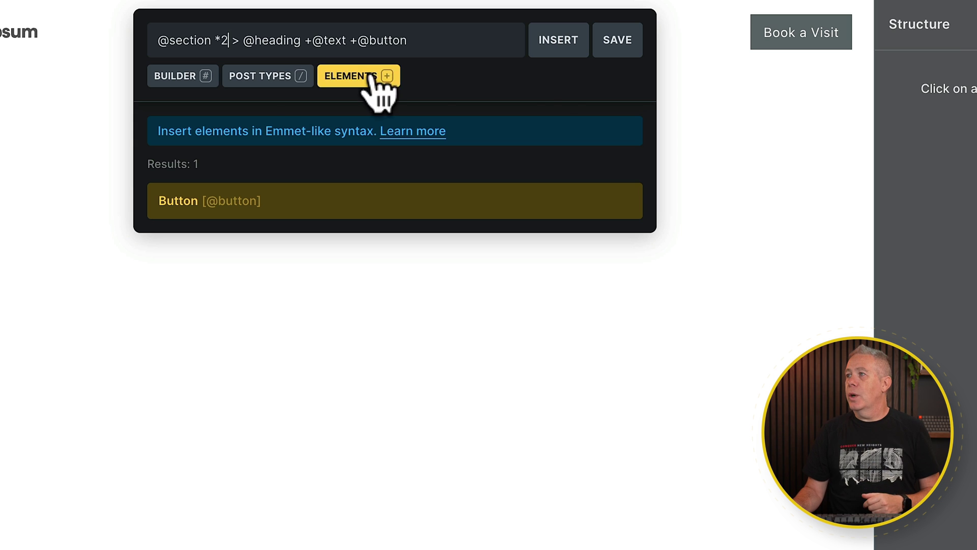
# Save the query as a reusable structure named 'Basic Card'
pyautogui.click(560, 50)
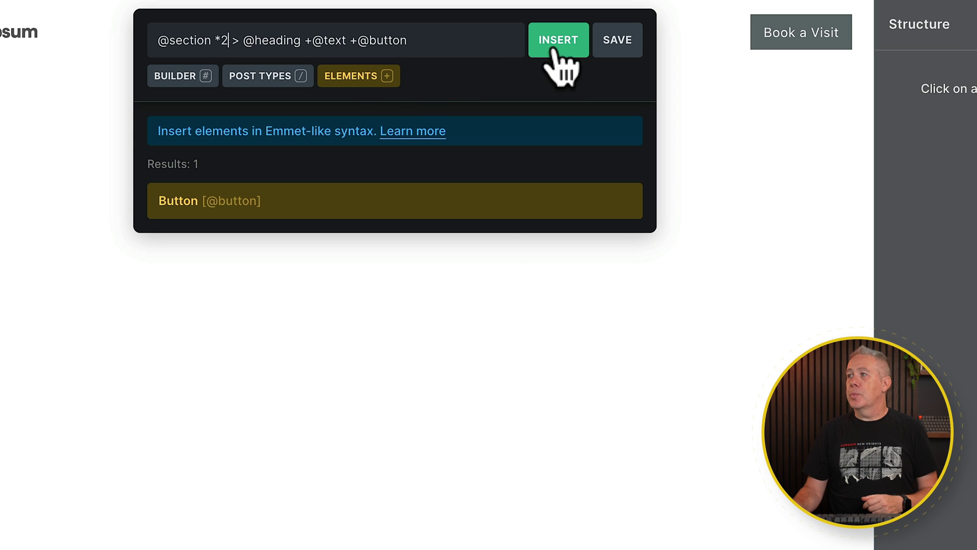
pyautogui.click(611, 46)
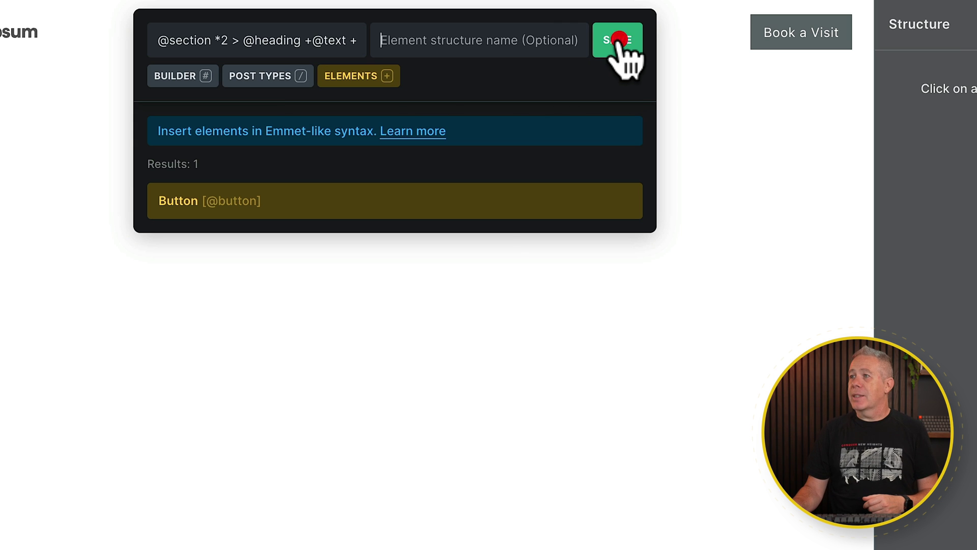
pyautogui.write('Basic Card')
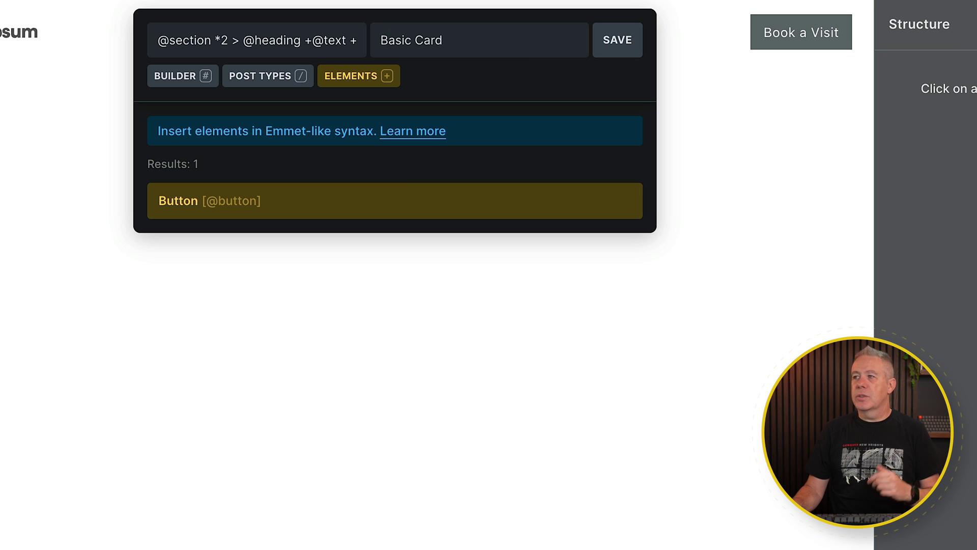
pyautogui.click(622, 52)
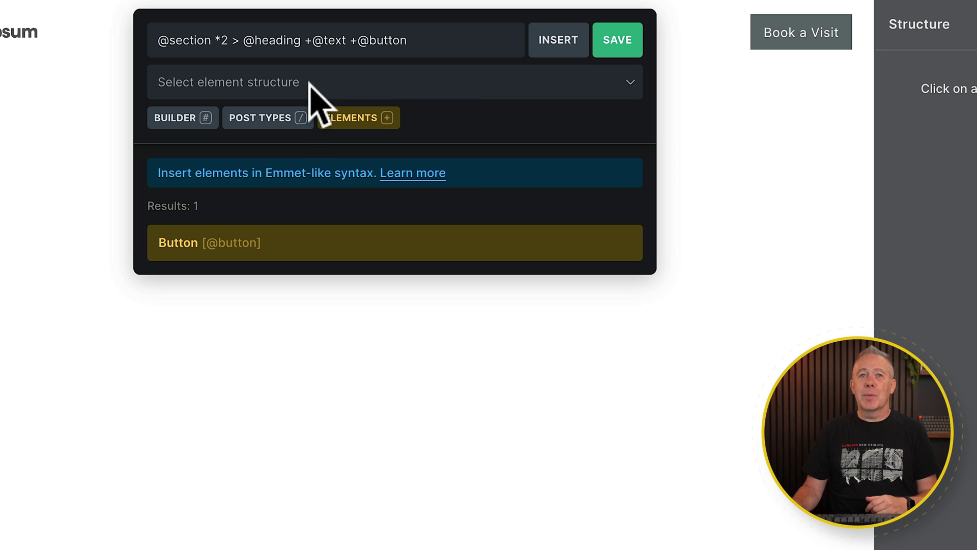
# Choose Basic Card from the saved structures, insert it, close the palette, then reopen it
pyautogui.click(460, 88)
pyautogui.click(274, 110)
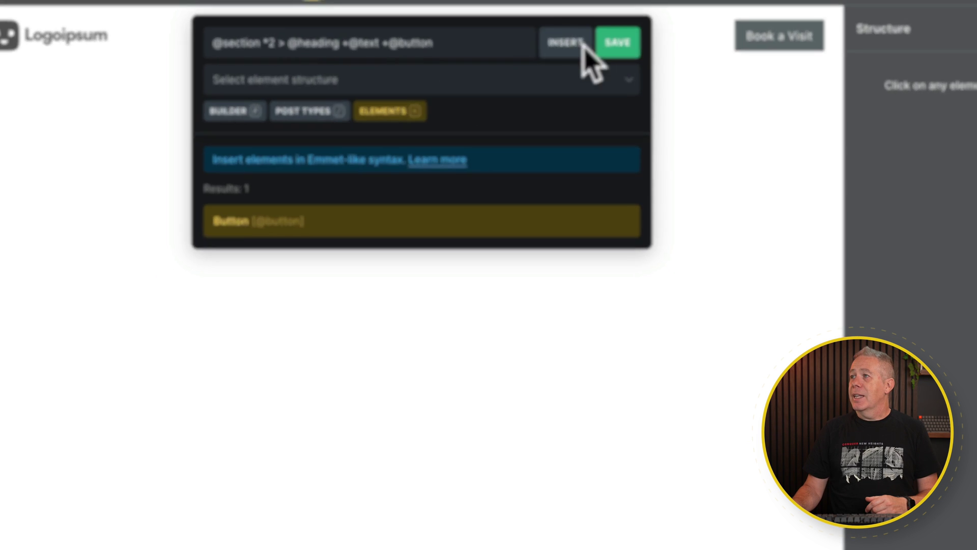
pyautogui.click(584, 47)
pyautogui.click(280, 472)
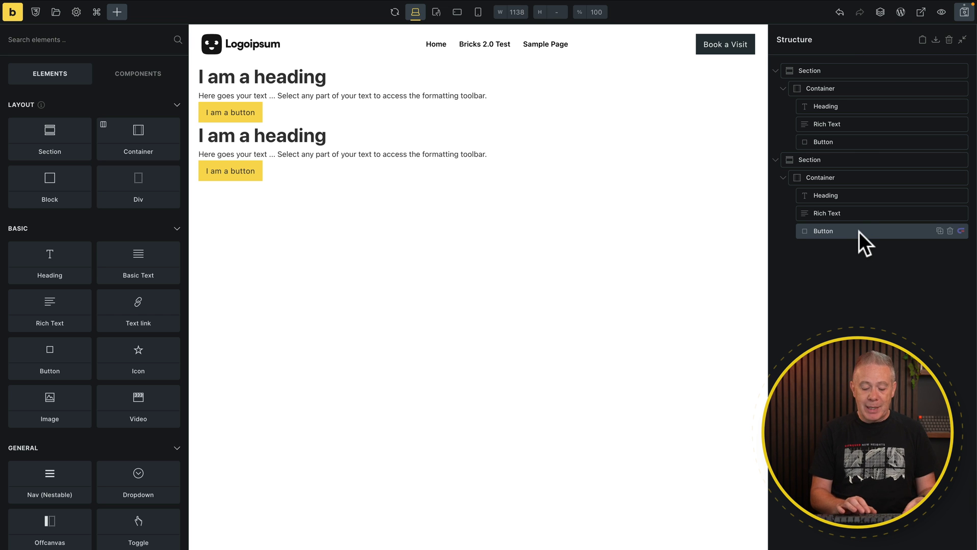
pyautogui.press('super+k')
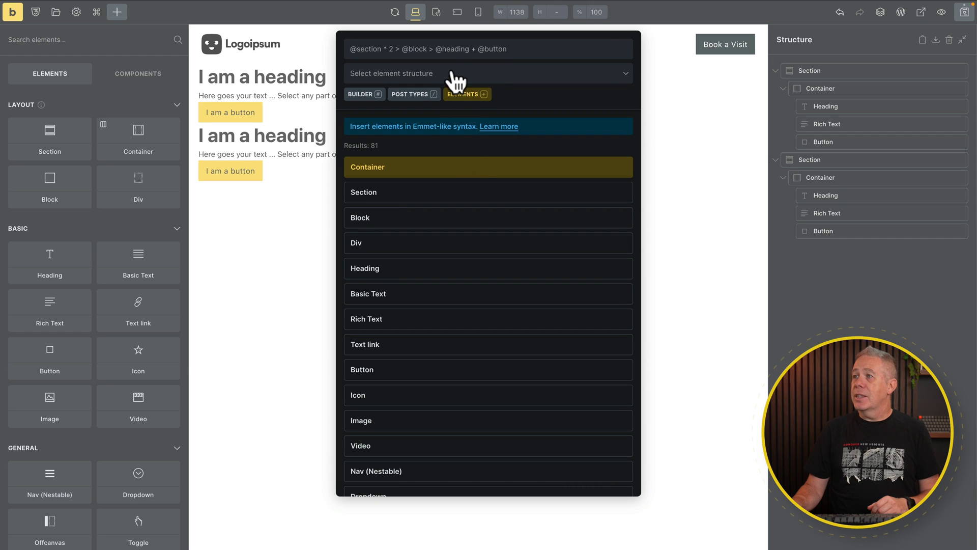
# Load Basic Card from the structure list again and insert it, making four sections
pyautogui.click(454, 75)
pyautogui.click(442, 88)
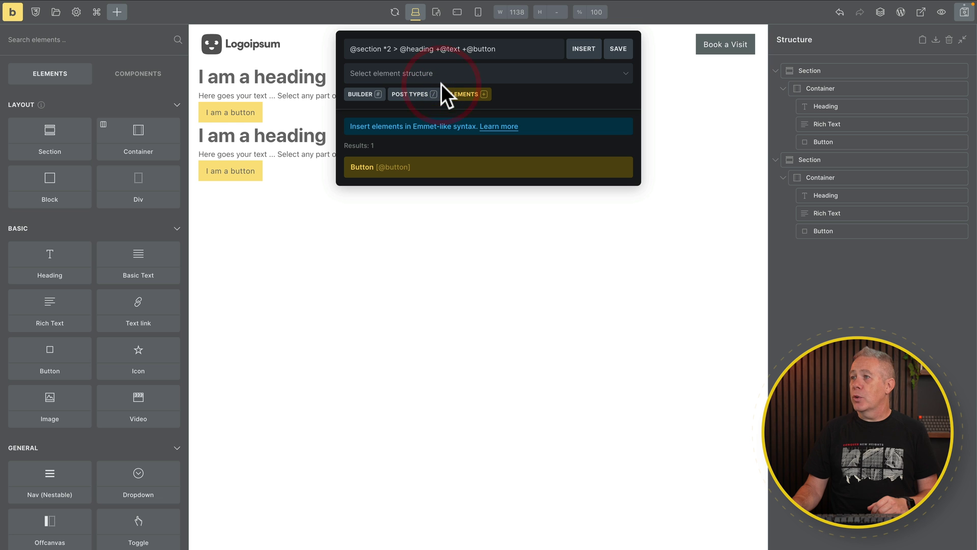
pyautogui.click(585, 55)
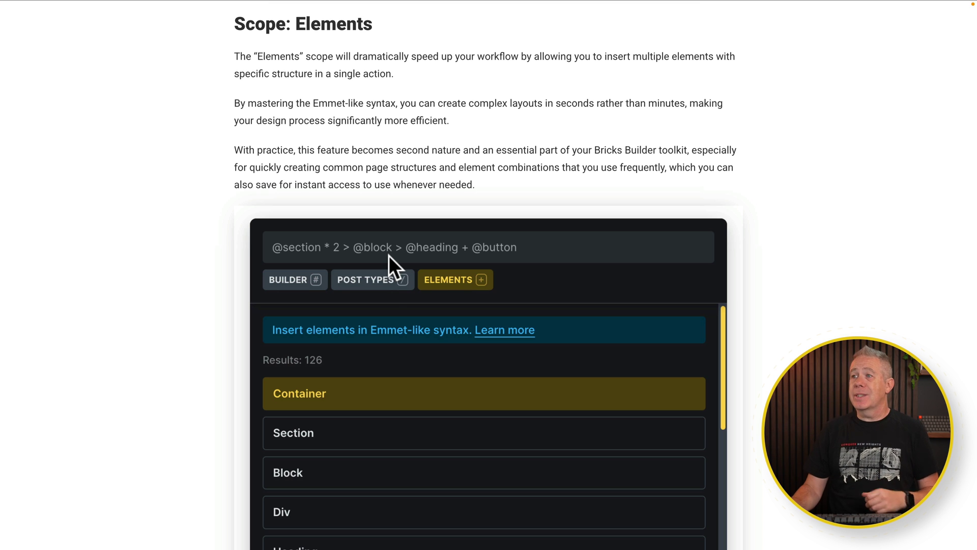
# Scroll the Elements scope article down to the Supported operators table
pyautogui.scroll(-10, 389, 255)
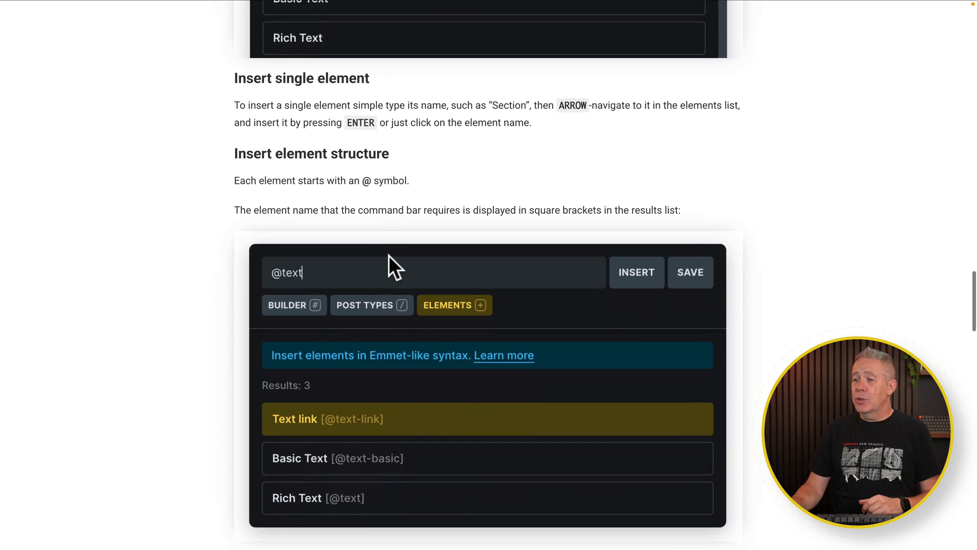
pyautogui.scroll(-8, 389, 255)
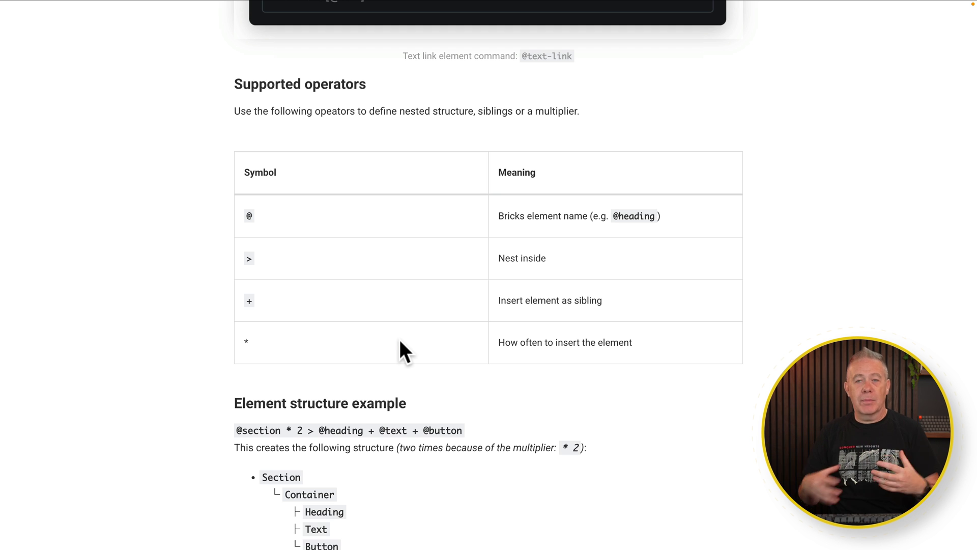
pyautogui.scroll(-1, 400, 342)
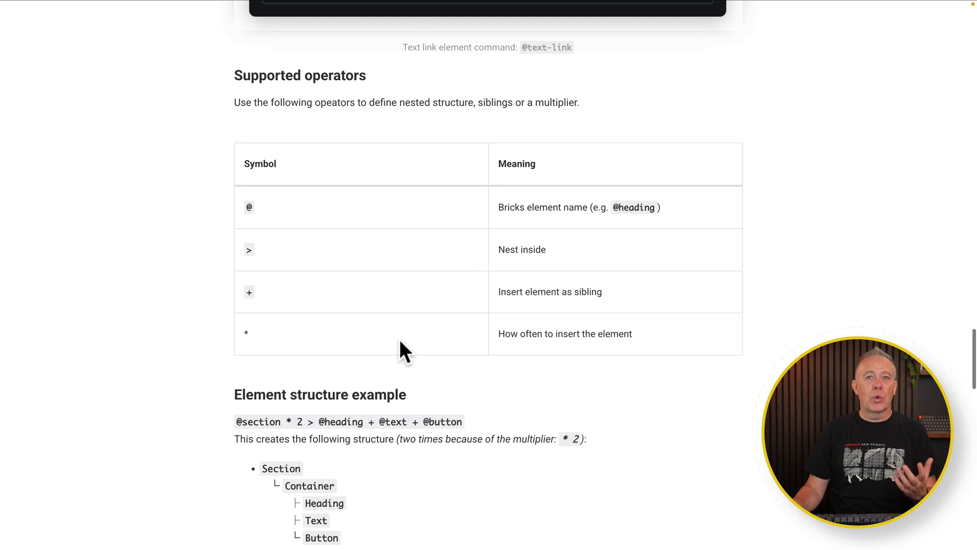